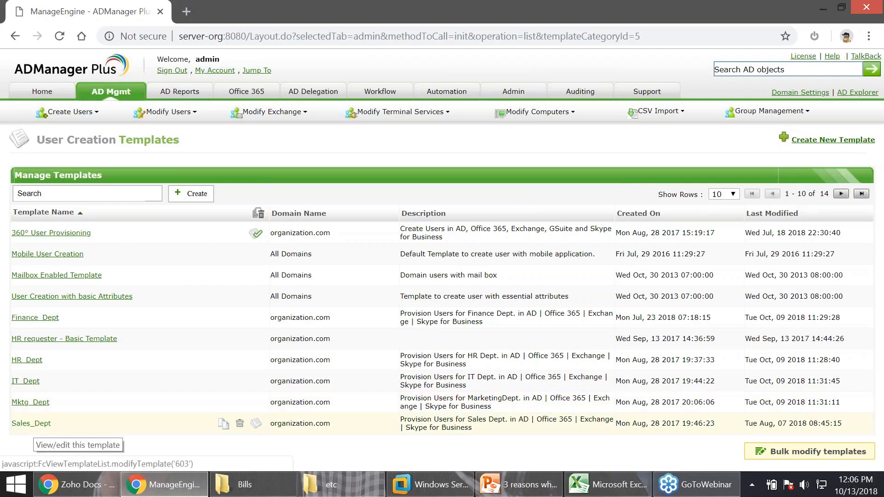
Open the Sales_Dept user creation template, review its General and Account settings, and return to the template list
left_click(31, 423)
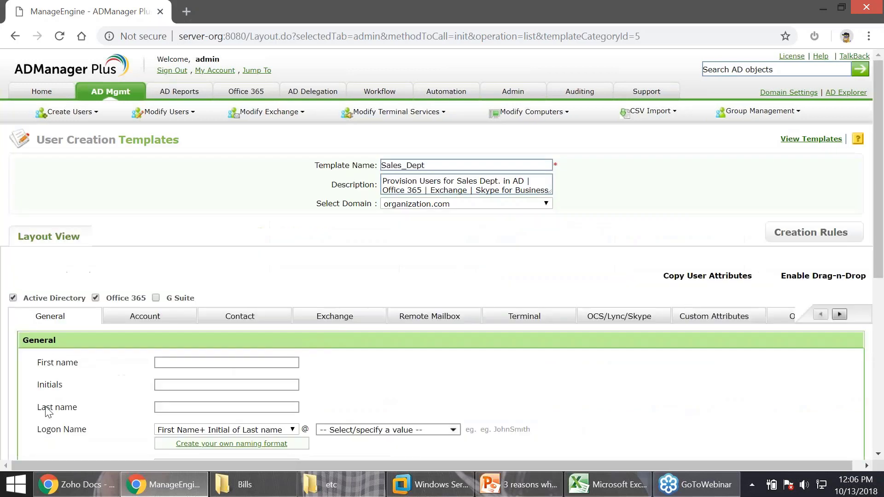
scroll(163, 255, "down", 4)
scroll(164, 255, "down", 2)
scroll(103, 231, "up", 4)
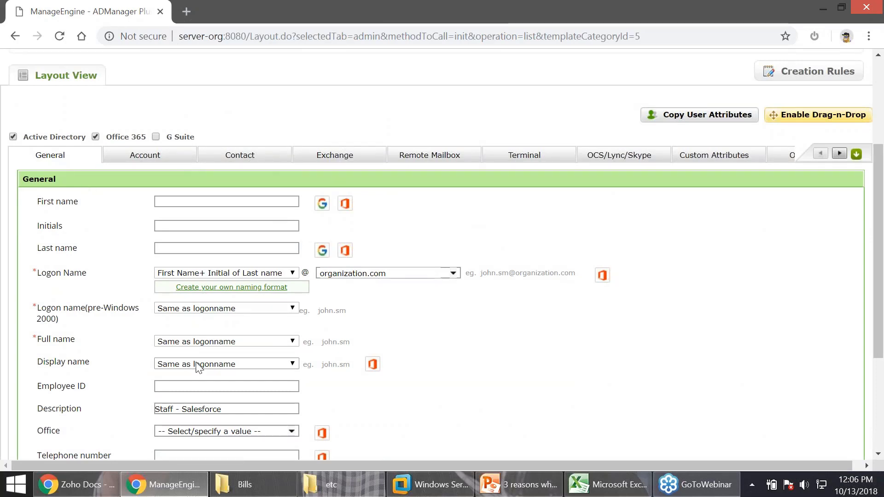
scroll(197, 362, "down", 3)
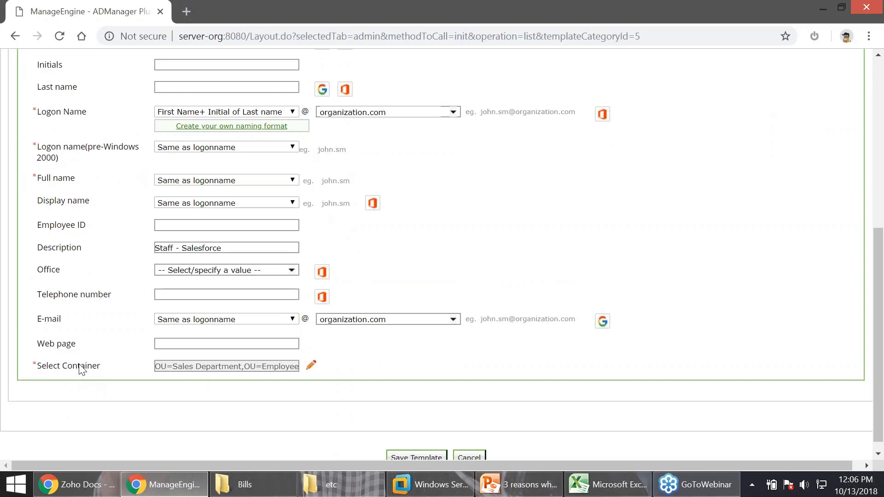
scroll(81, 368, "up", 3)
left_click(158, 159)
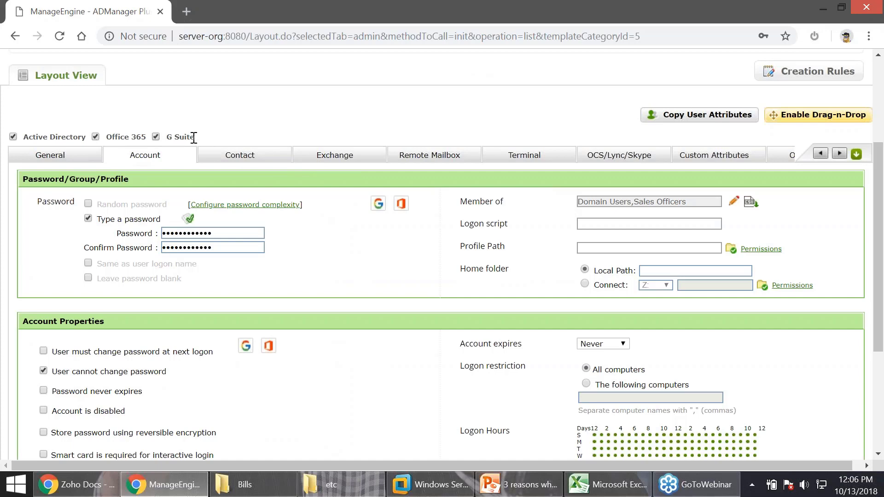
scroll(237, 137, "up", 4)
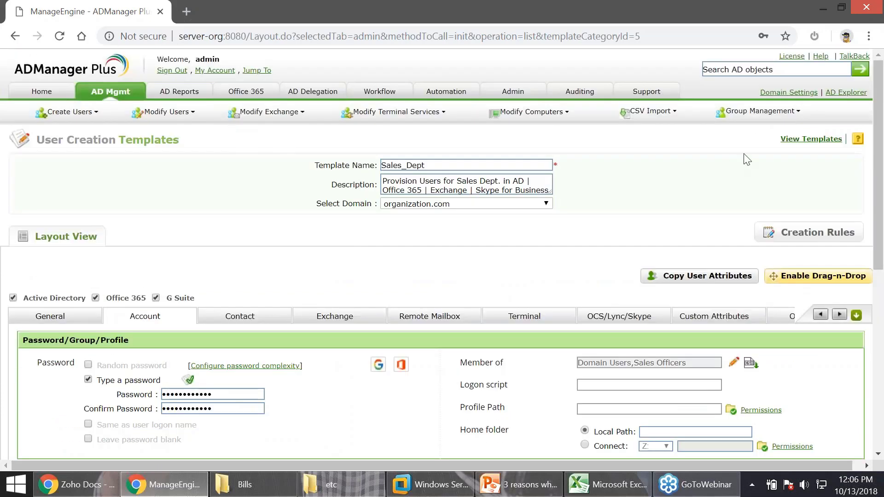
left_click(786, 140)
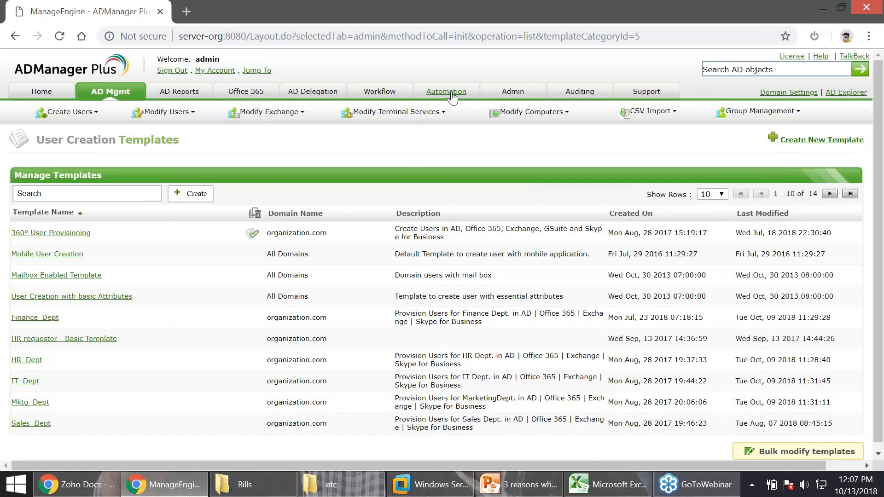
View the scheduled automations and highlight the name of the Automate 360° User Onboarding entry
left_click(452, 94)
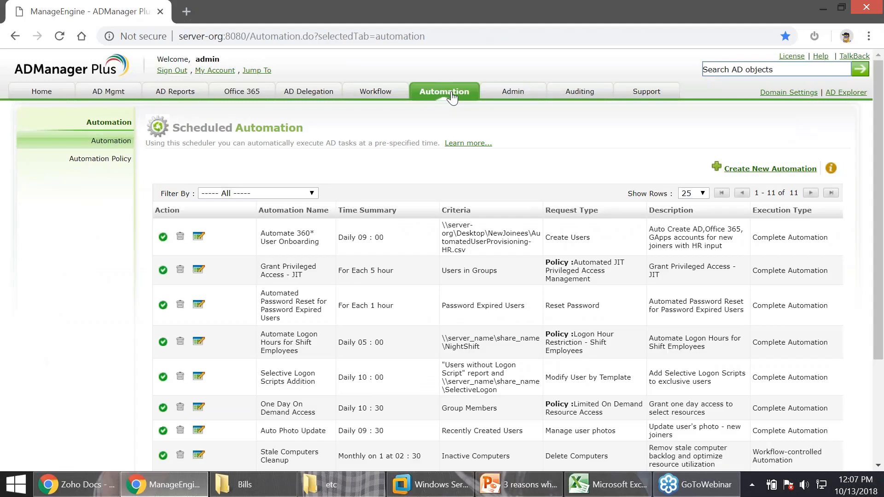
mouse_move(328, 235)
left_click_drag(261, 234, 314, 242)
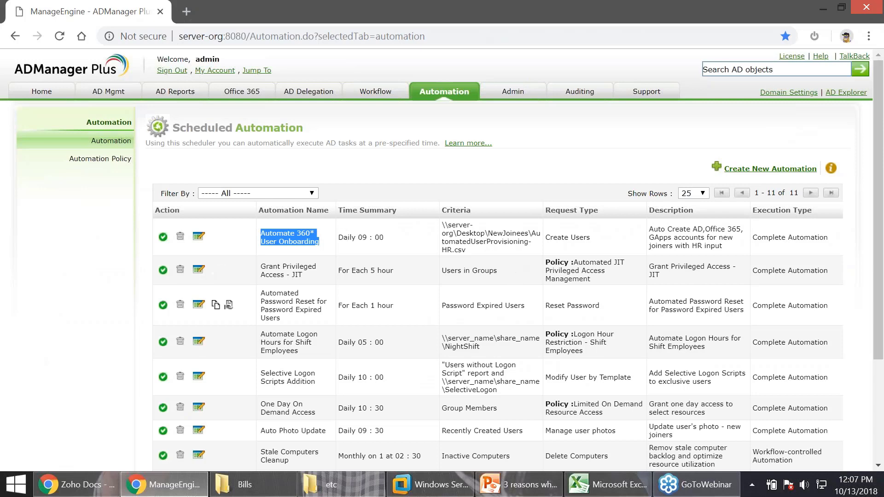
Switch to Excel and examine the givenName, sn and templateName values of the first user in AD User Creation - HR System.csv
left_click(612, 494)
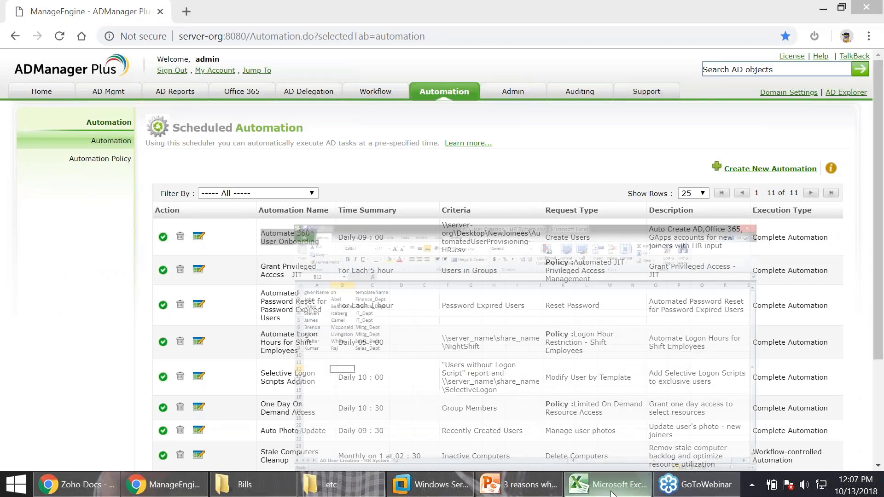
left_click(307, 293)
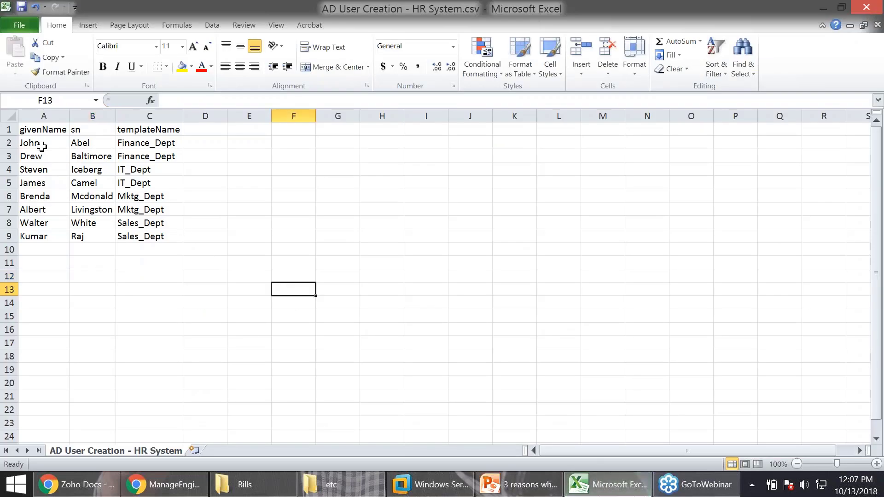
left_click(48, 143)
left_click(82, 143)
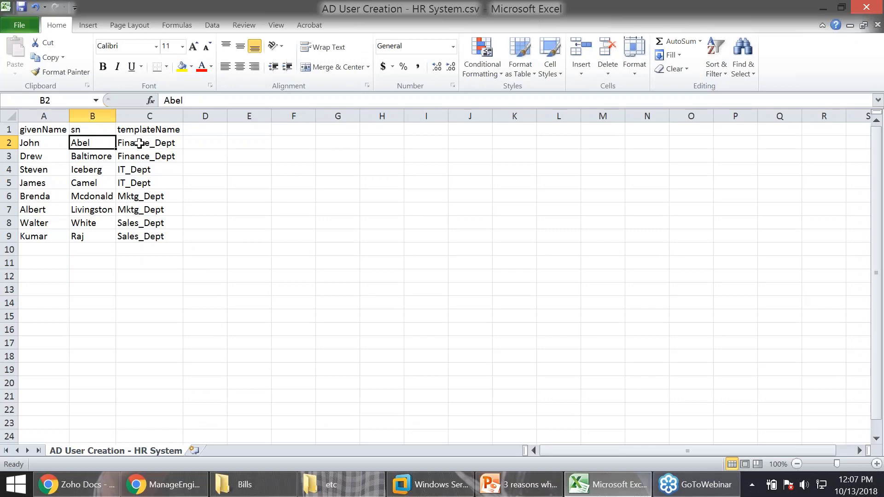
left_click(139, 143)
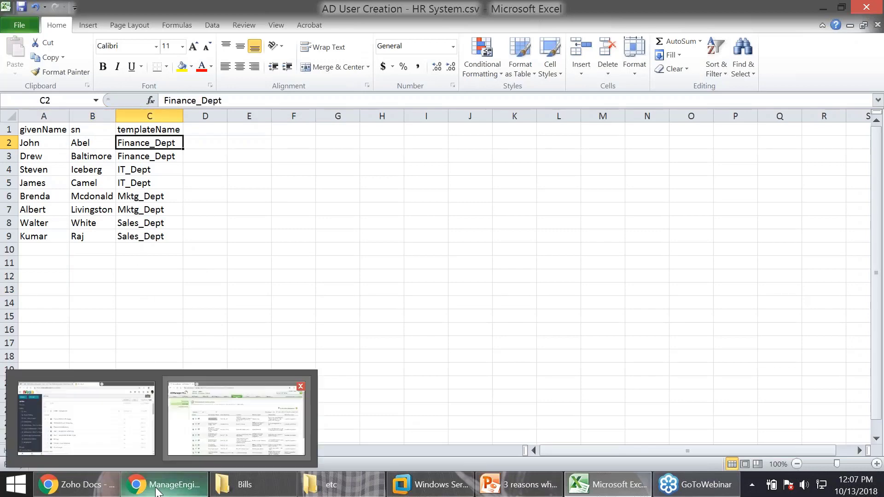
Switch back to ADManager Plus and open bulk user creation in AD management
left_click(144, 492)
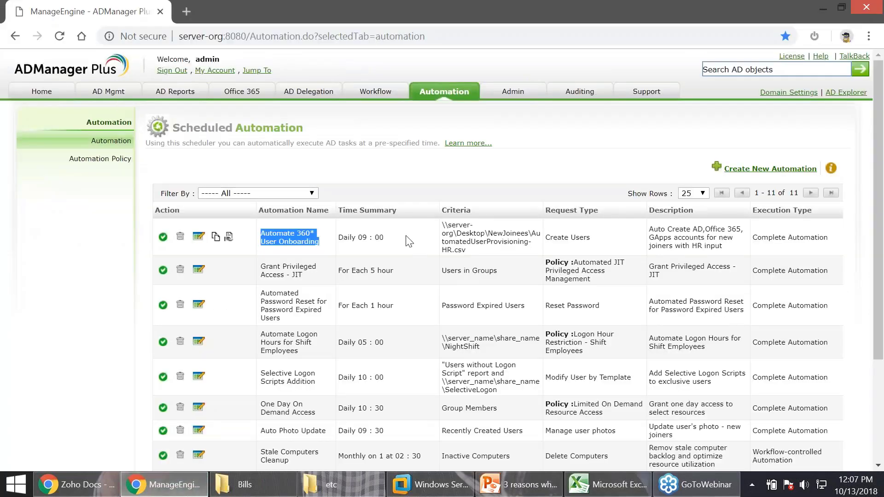
left_click(116, 94)
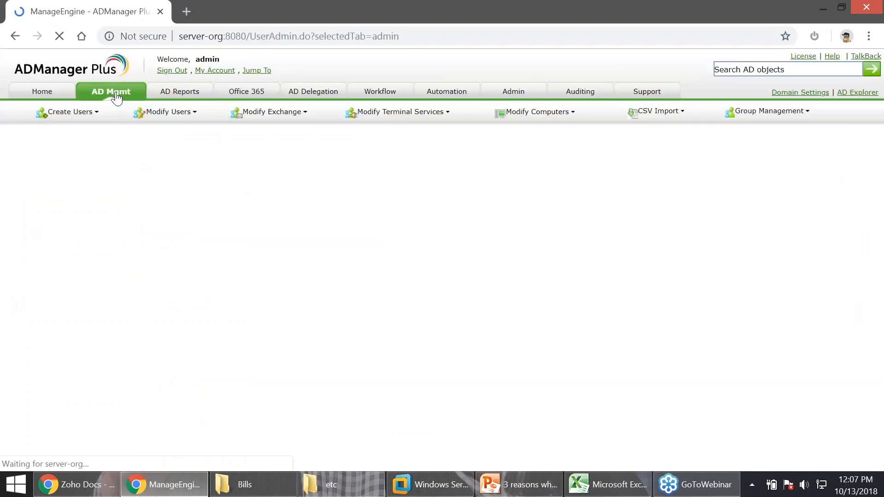
left_click(178, 204)
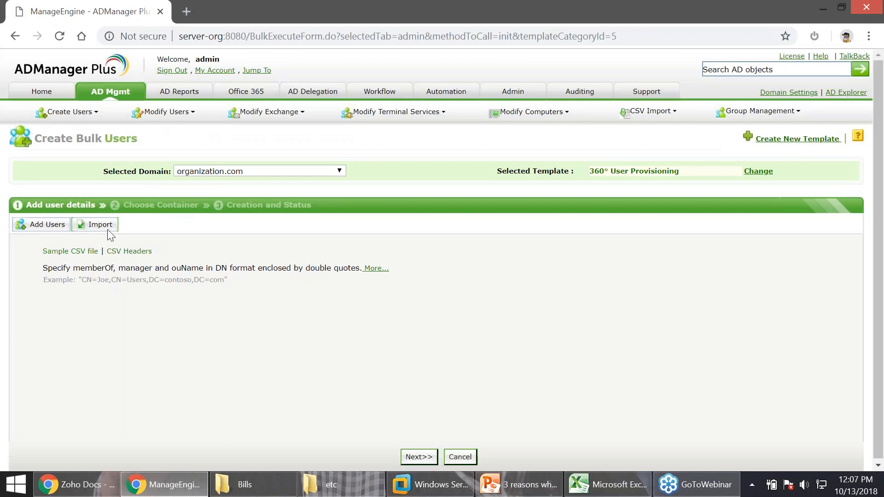
Import AD User Creation - HR System.csv from the Desktop as the list of users to create
left_click(103, 224)
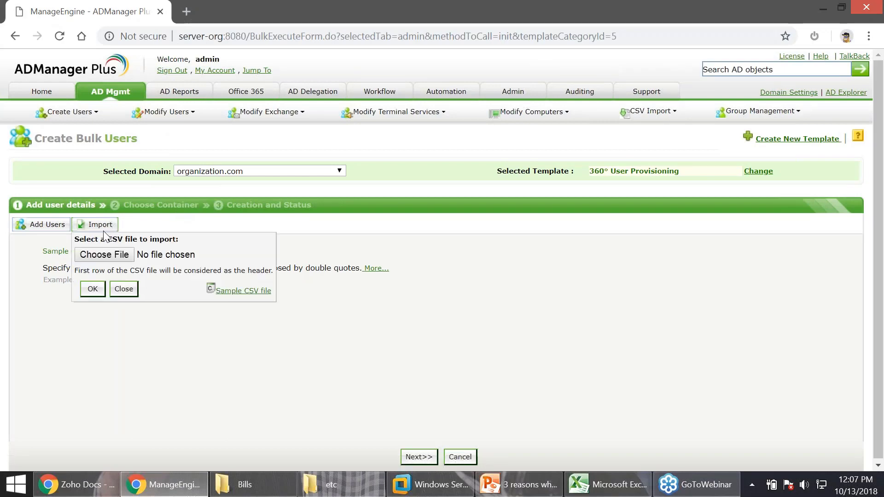
left_click(106, 255)
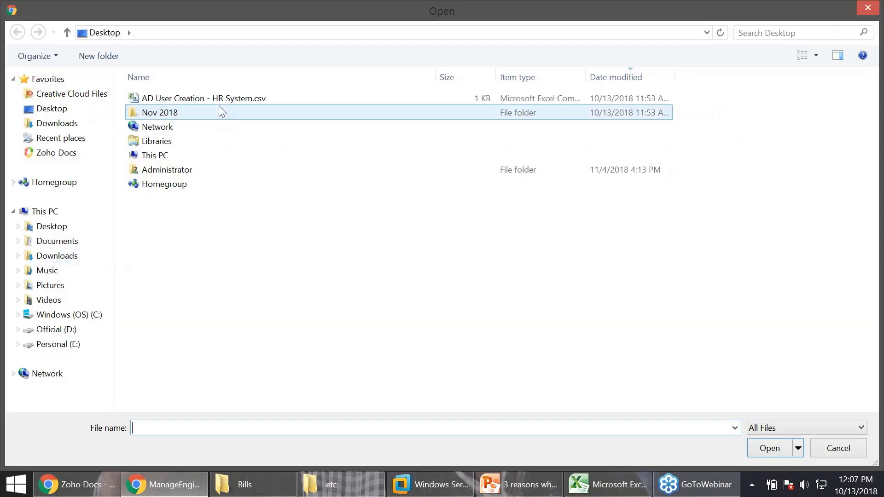
left_click(228, 102)
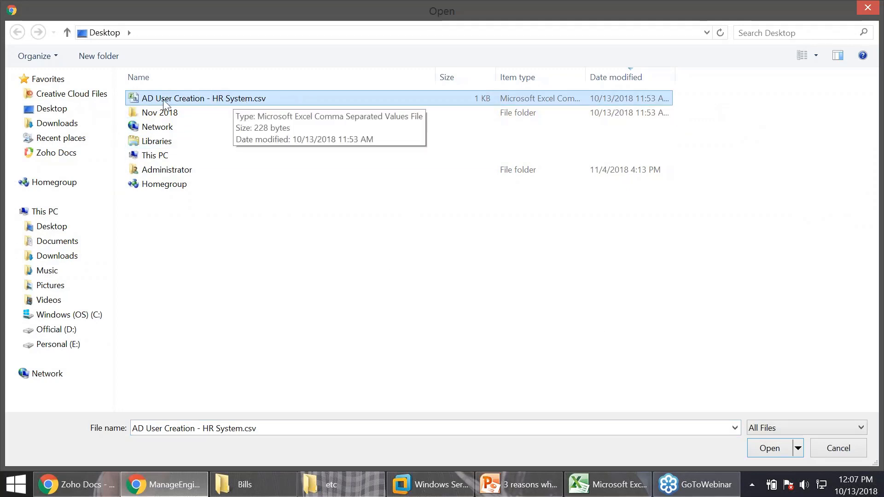
left_click(767, 452)
left_click(90, 313)
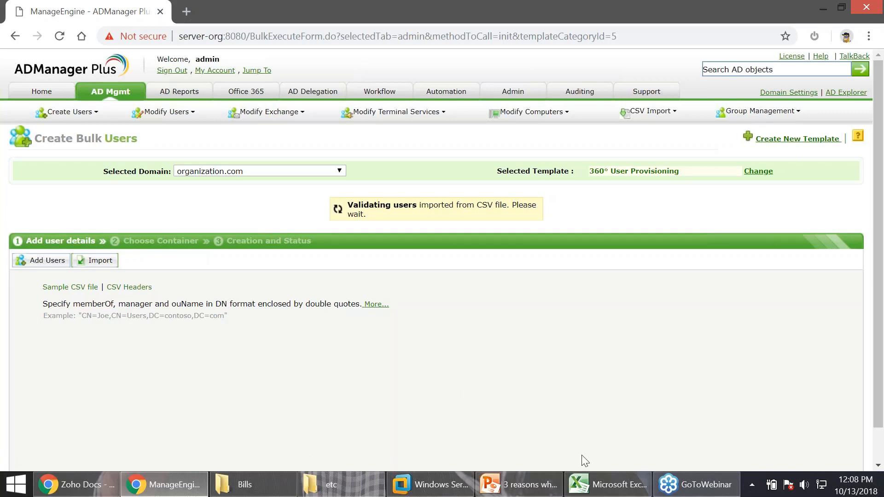
Check the template assignments in the Excel CSV, and review the imported users' logon names, descriptions and OUs in ADManager Plus
left_click(604, 481)
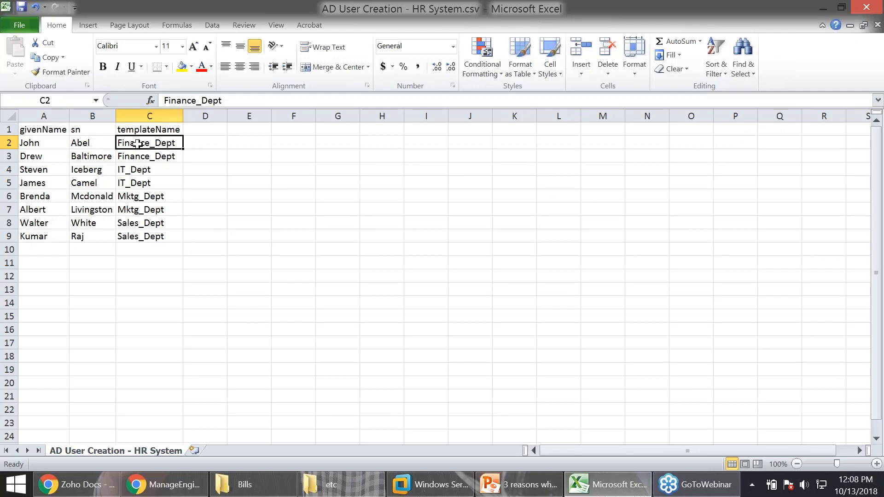
left_click(612, 486)
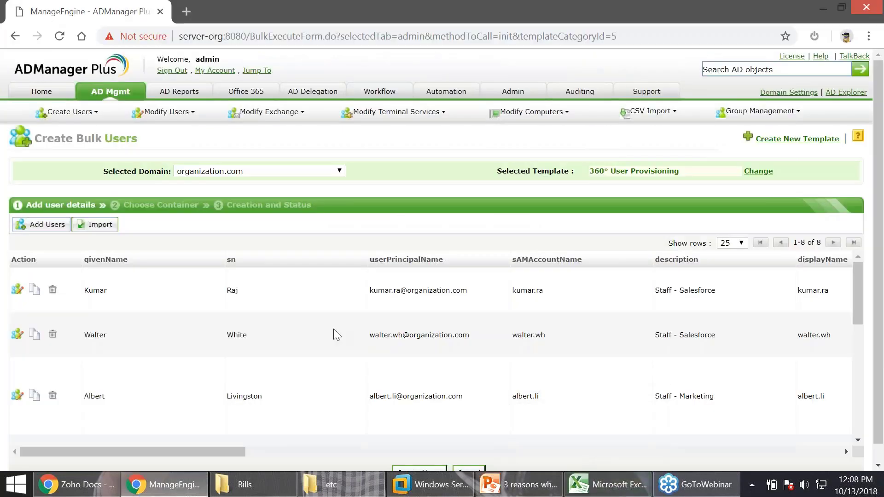
scroll(333, 329, "down", 4)
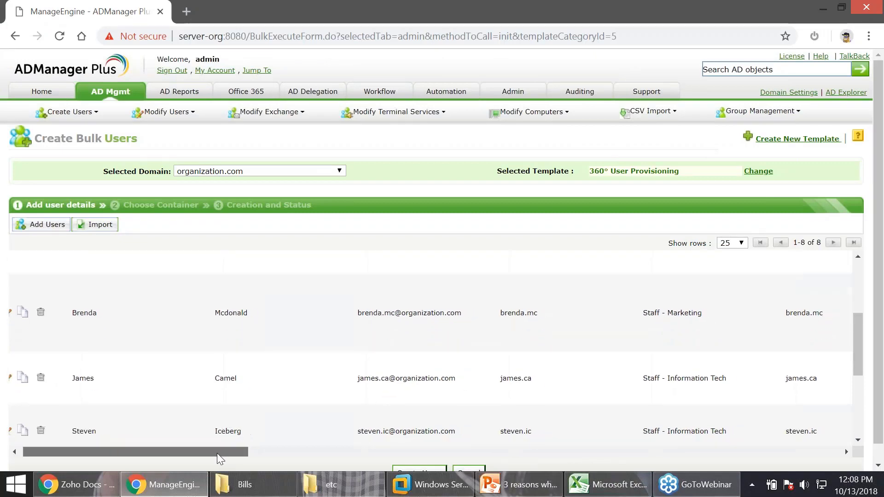
scroll(199, 401, "up", 4)
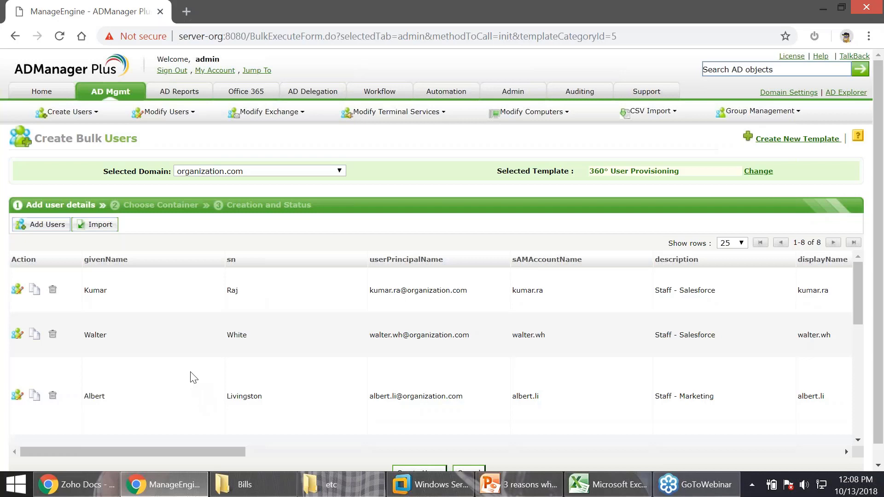
scroll(183, 356, "down", 4)
scroll(182, 355, "down", 3)
mouse_move(213, 449)
left_mouse_down()
mouse_move(310, 454)
mouse_move(411, 440)
left_mouse_up()
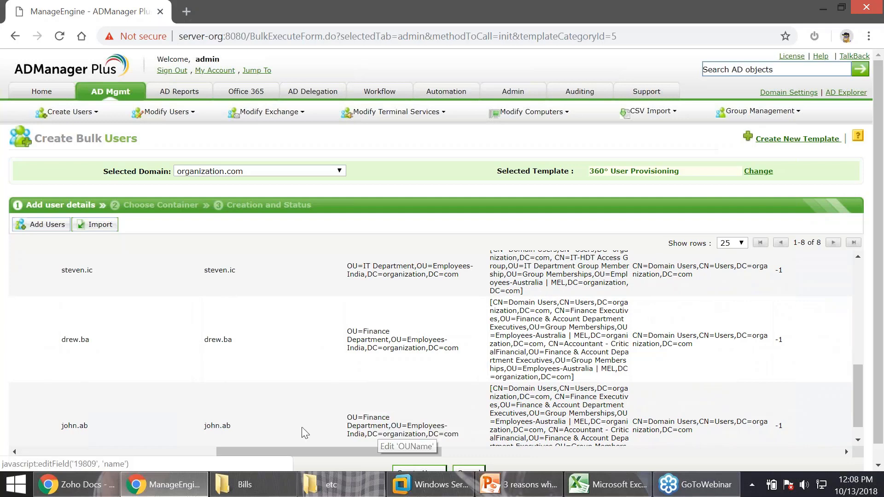
Recheck the CSV's template column in Excel, and review the imported users' memberOf and remaining attributes in ADManager Plus
left_click(585, 484)
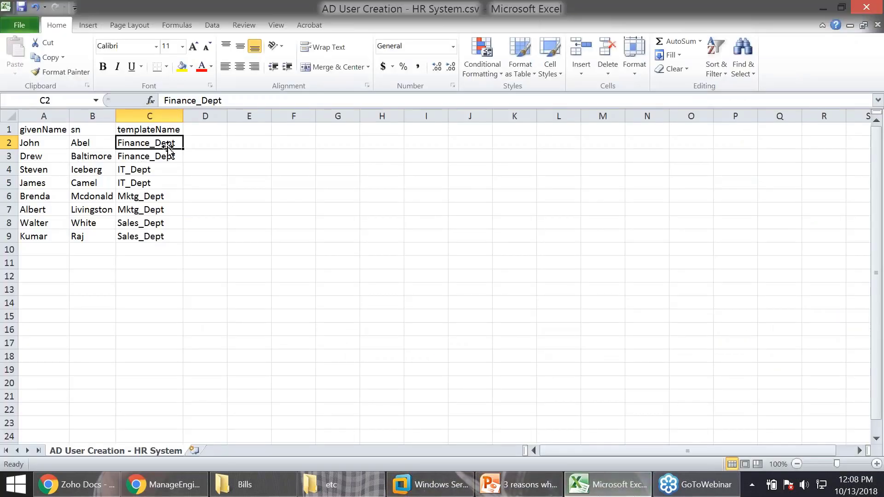
left_click(610, 487)
left_click_drag(399, 456, 445, 456)
scroll(345, 367, "down", 1)
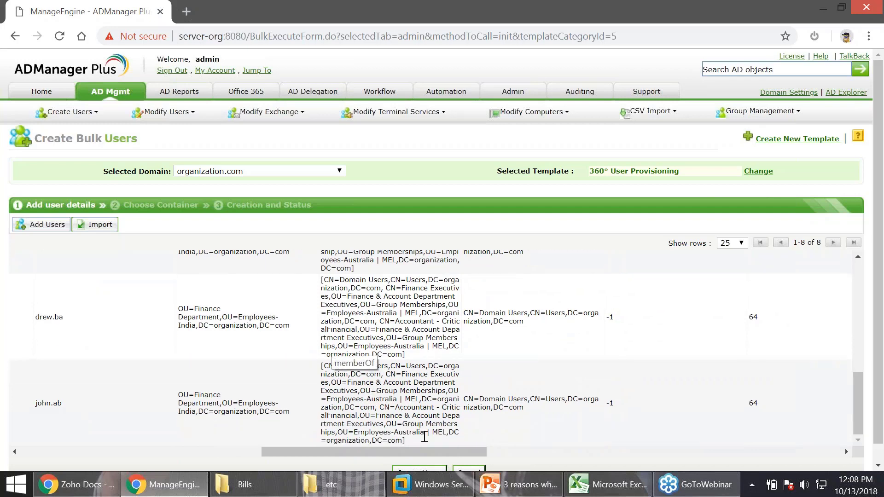
left_click_drag(443, 451, 824, 424)
mouse_move(717, 449)
left_mouse_down()
mouse_move(164, 438)
mouse_move(98, 448)
left_mouse_up()
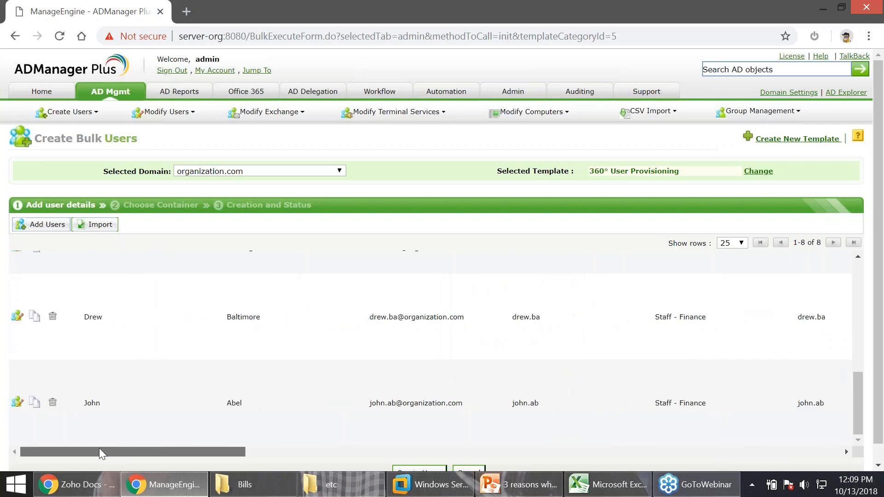
scroll(154, 339, "up", 5)
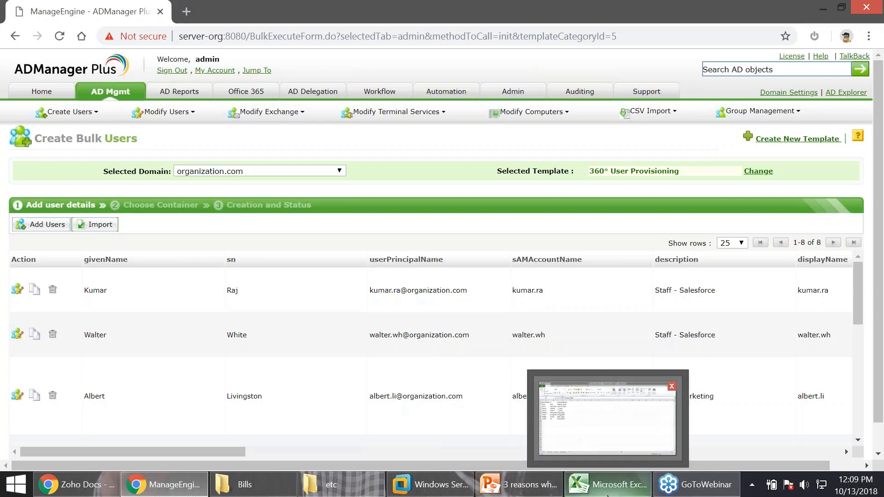
Revisit the Excel CSV, switch to PowerPoint, and present from the "Automated User Onboarding of in bulk" slide through to the following slide
left_click(606, 492)
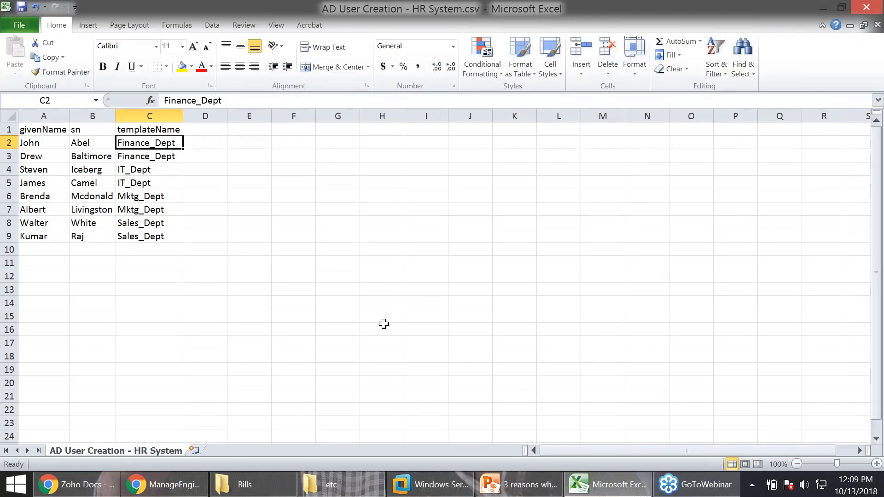
left_click(507, 492)
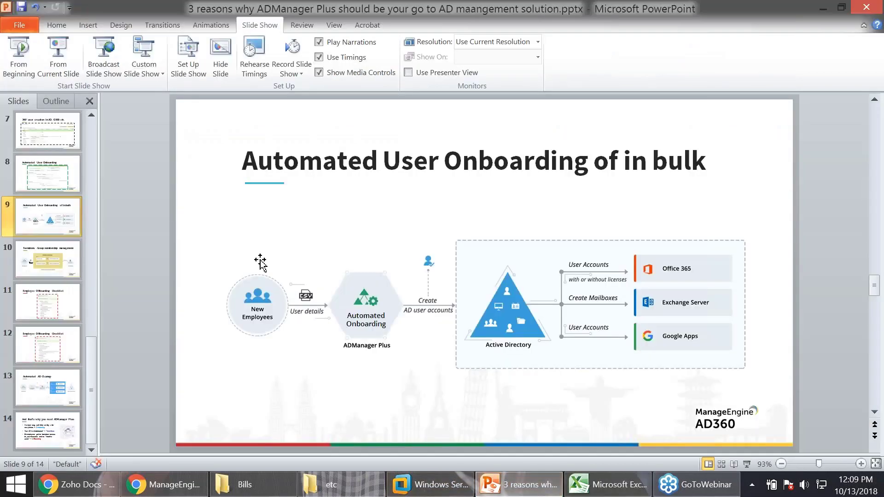
key("shift+F5")
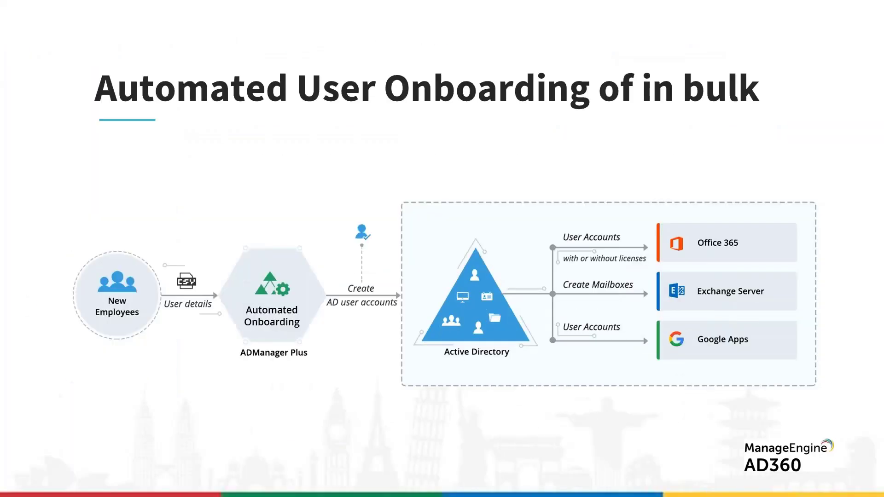
key("Right")
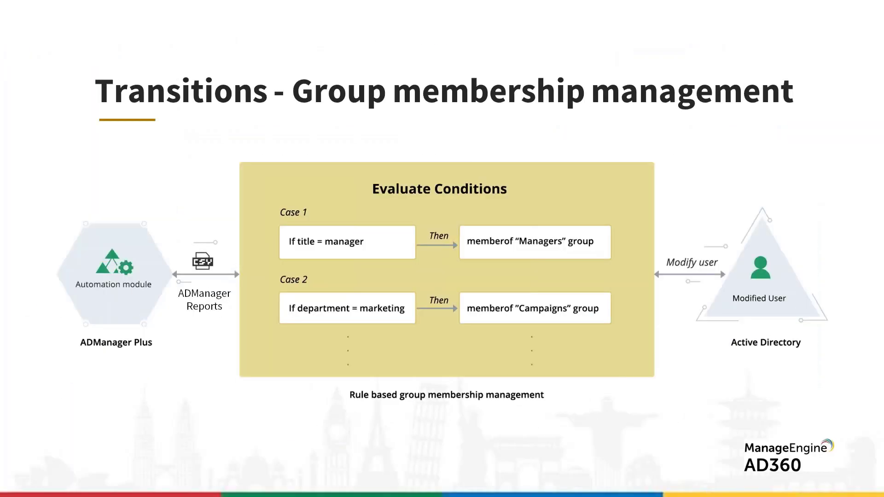